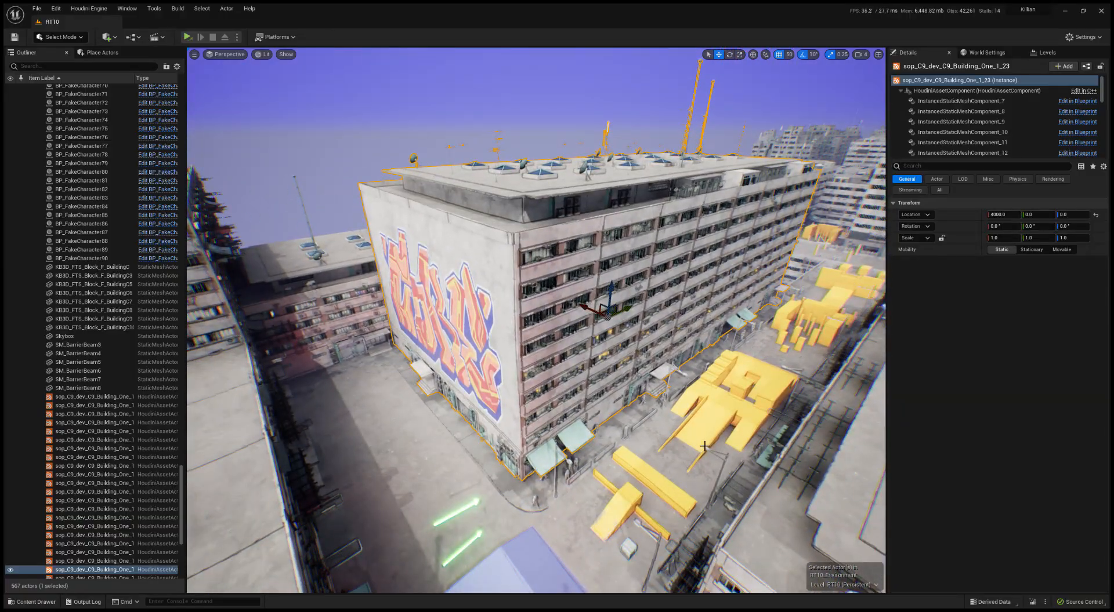
Select the building's Houdini asset component and set its Floor Count to 7
right_click_drag(701, 467, 655, 467)
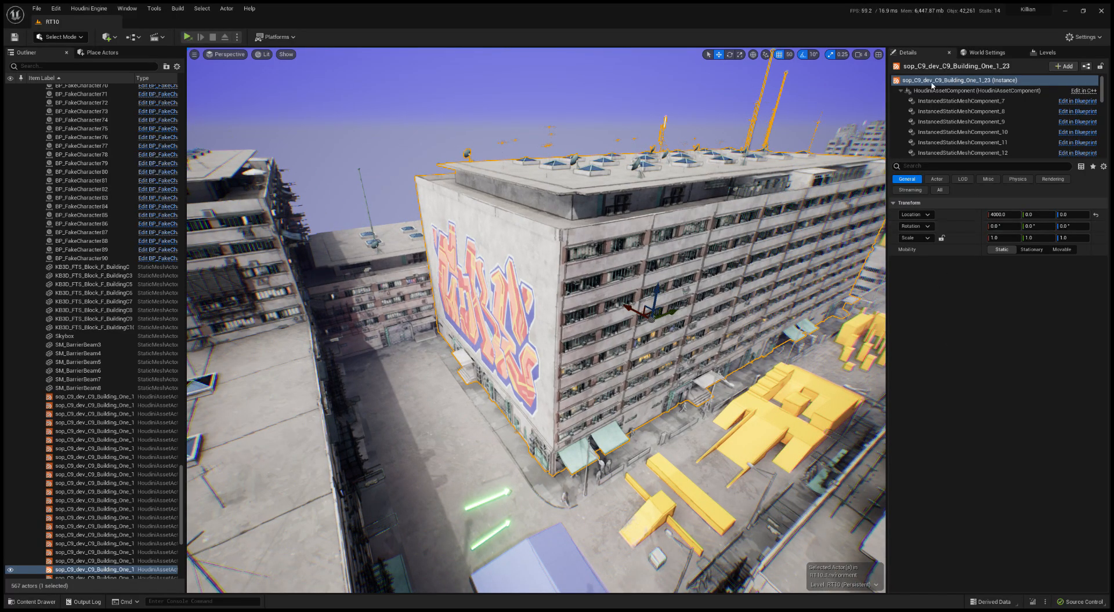
left_click(974, 91)
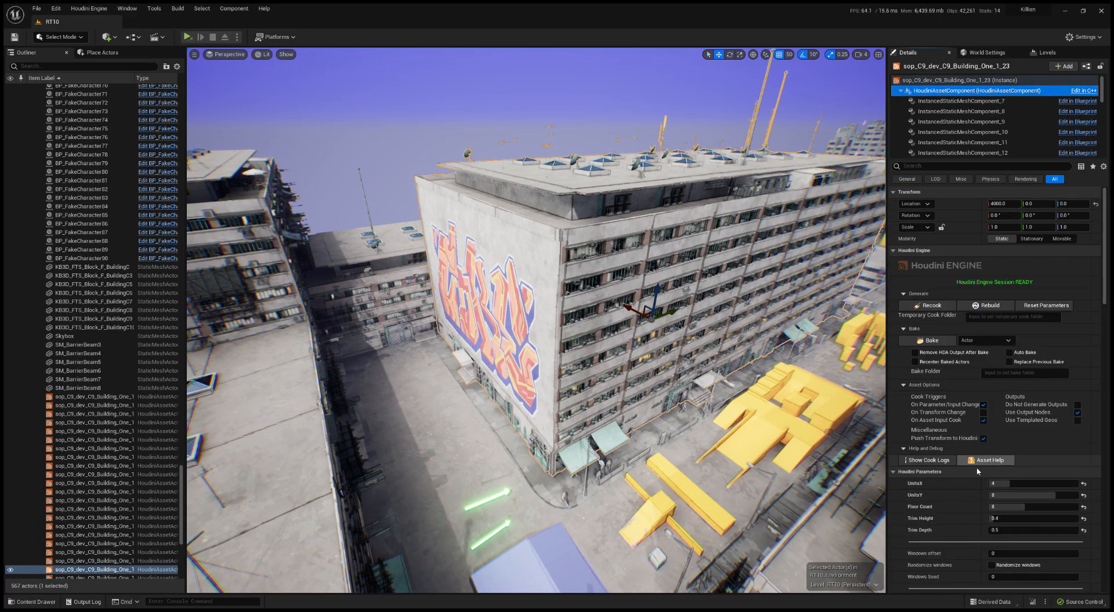
scroll(958, 486, "down", 5)
right_click_drag(771, 394, 853, 377)
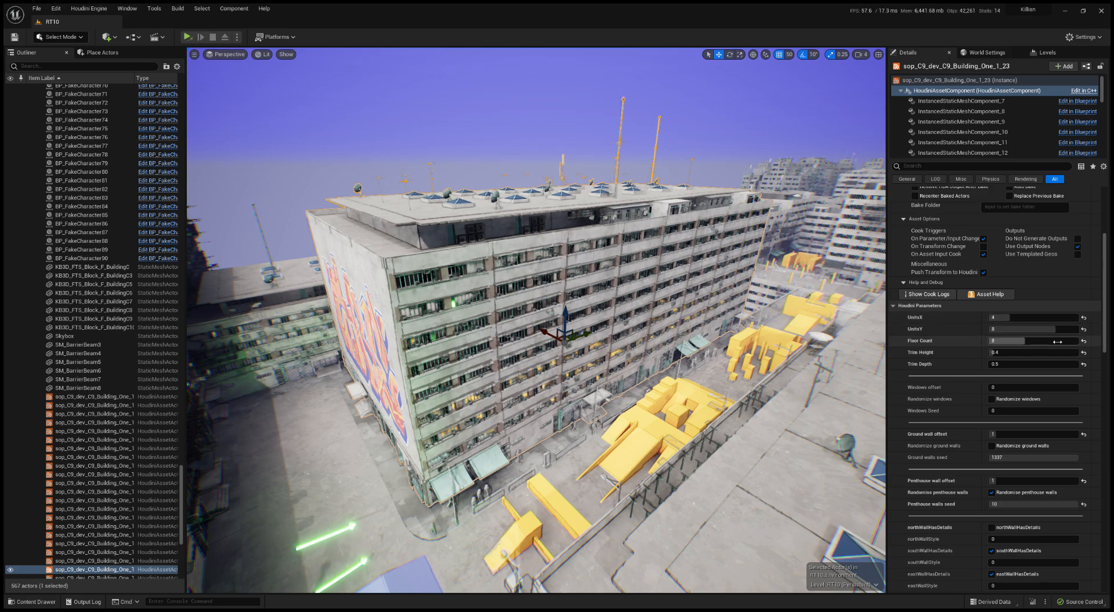
left_click(1025, 343)
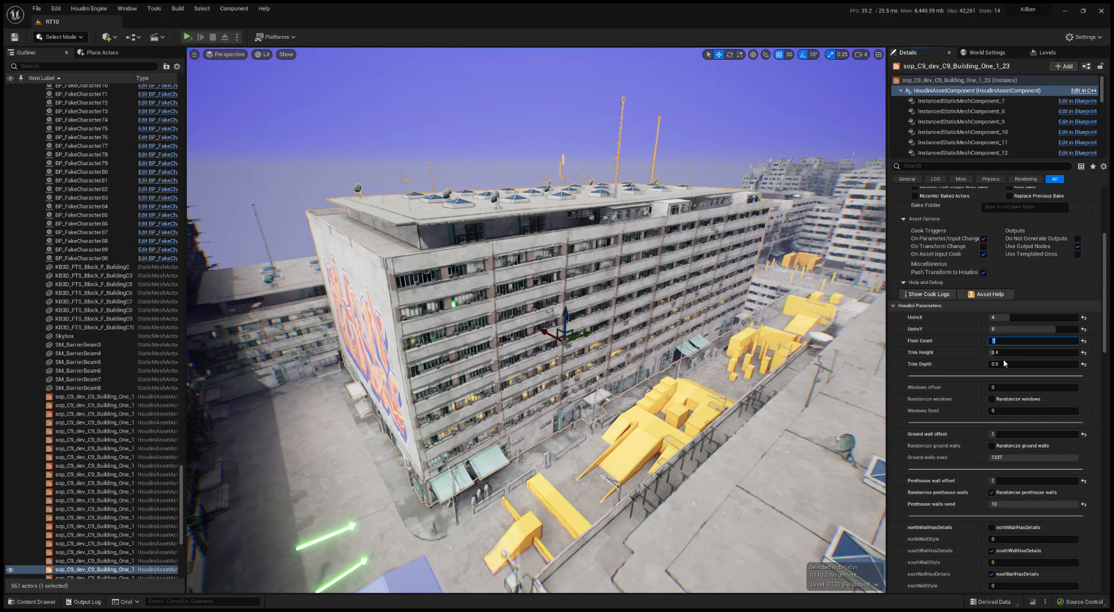
Set the building's Trim Height to 1.0 while viewing the ground-floor corner up close
right_click_drag(754, 342, 599, 425)
key("w")
key("s")
key("w")
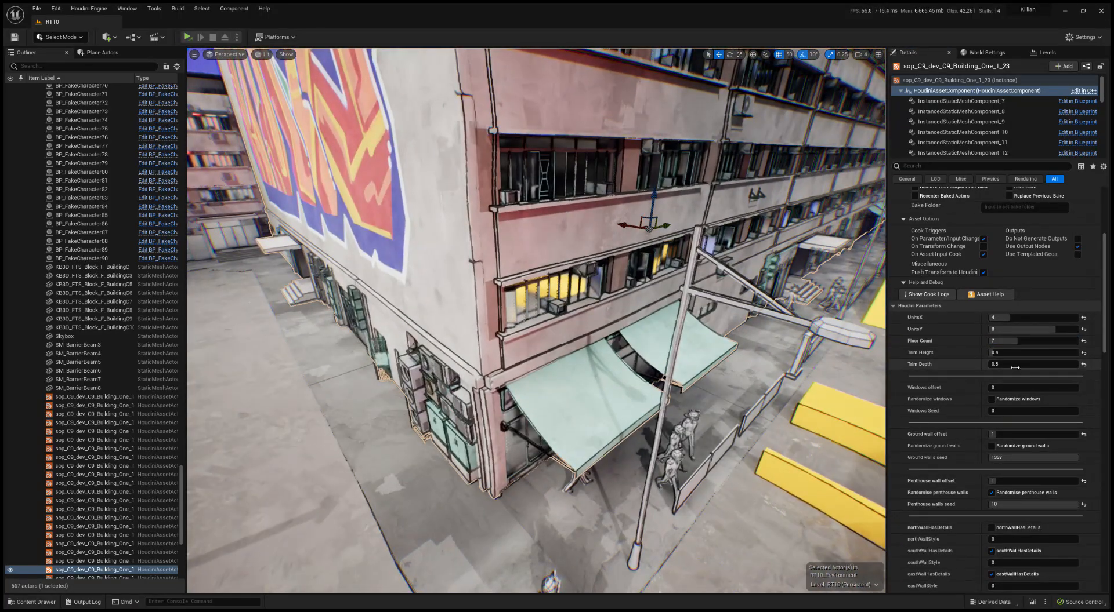
left_click(1021, 352)
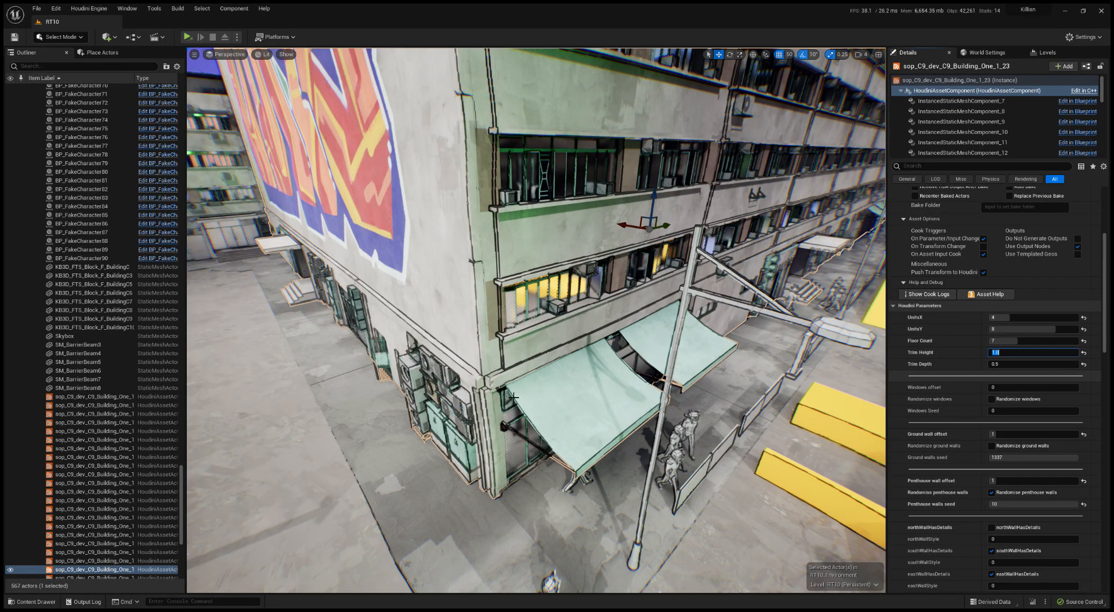
Inspect the facade trim at the building's corner from close up and from farther away
right_click_drag(559, 398, 580, 423)
key("a")
key("d")
key("s")
key("s")
key("s")
key("w")
key("w")
key("s")
key("w")
Set the Ground wall offset to 3, enable randomized ground walls and set the Ground walls seed to 7
scroll(988, 354, "down", 5)
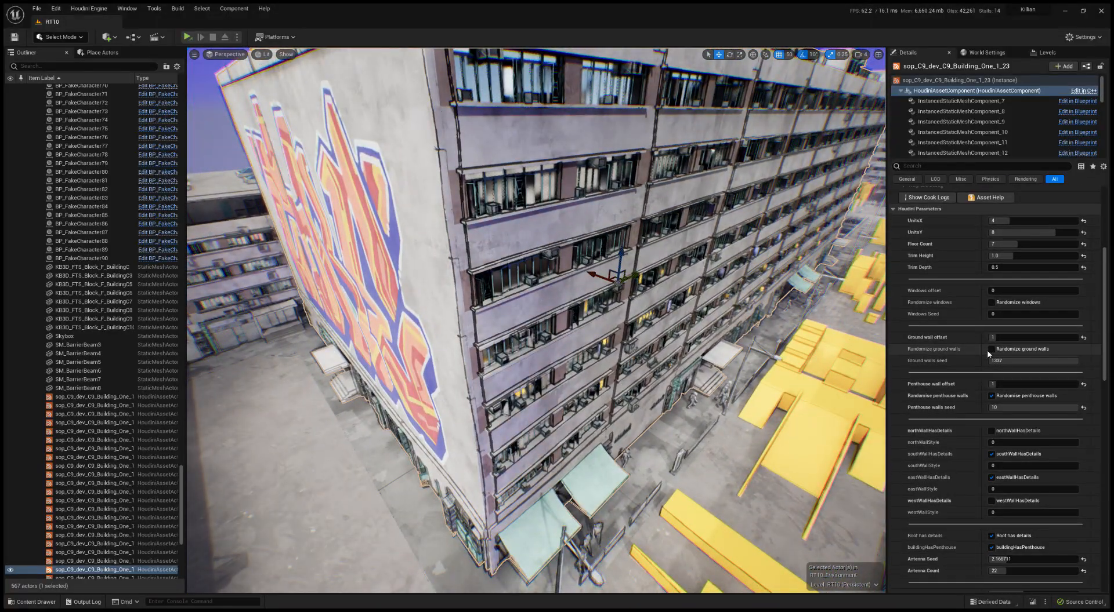
scroll(980, 348, "down", 3)
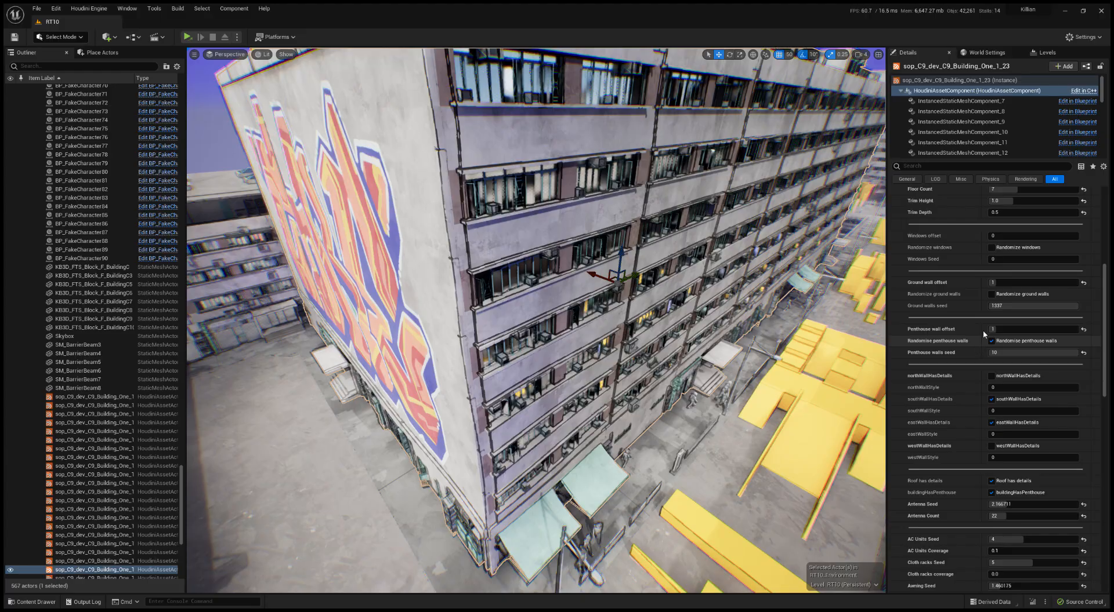
mouse_move(744, 433)
right_mouse_down()
mouse_move(771, 441)
mouse_move(772, 406)
mouse_move(731, 435)
mouse_move(745, 411)
right_mouse_up()
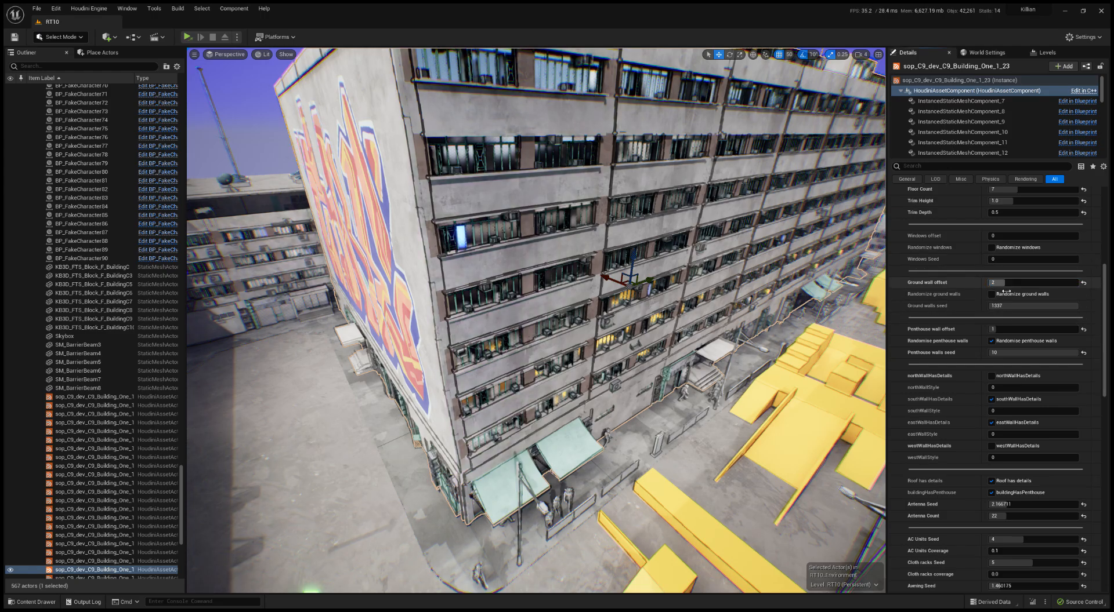
left_click_drag(1008, 285, 1016, 285)
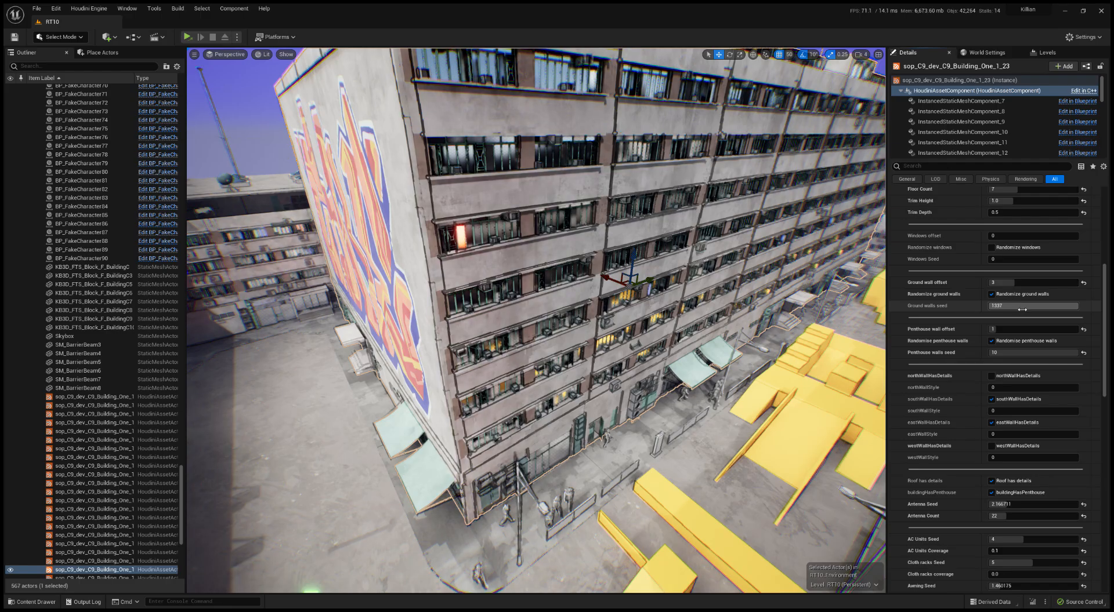
left_click_drag(1022, 308, 995, 307)
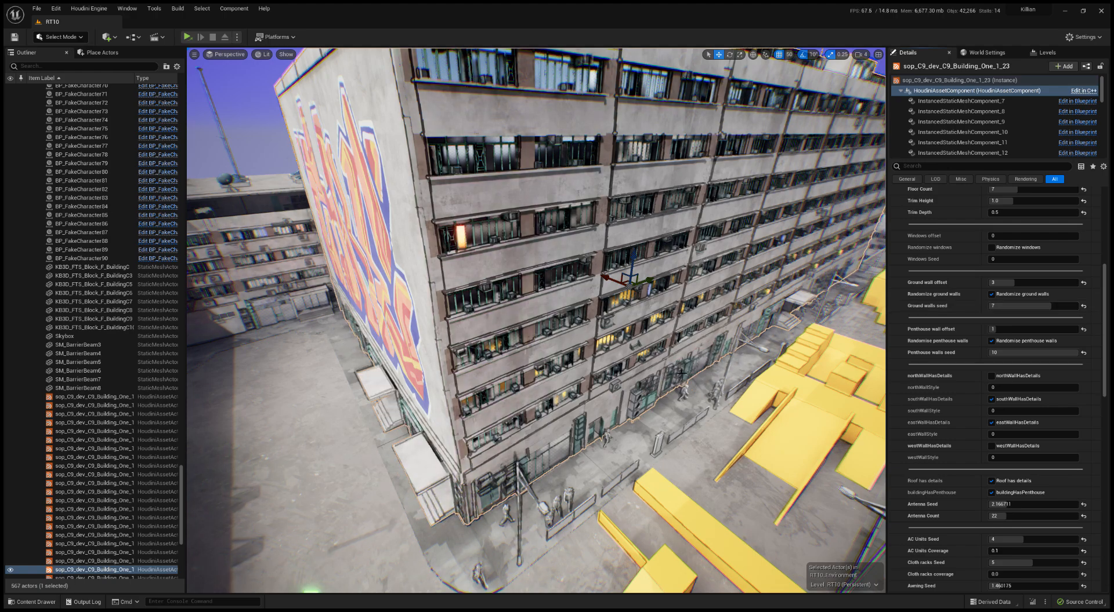
Turn off the randomised penthouse walls with the building's roof in view
mouse_move(702, 357)
right_mouse_down()
mouse_move(702, 383)
mouse_move(701, 279)
mouse_move(701, 360)
right_mouse_up()
key("w")
key("s")
key("w")
key("s")
scroll(1004, 398, "down", 7)
scroll(992, 329, "up", 6)
left_click(992, 328)
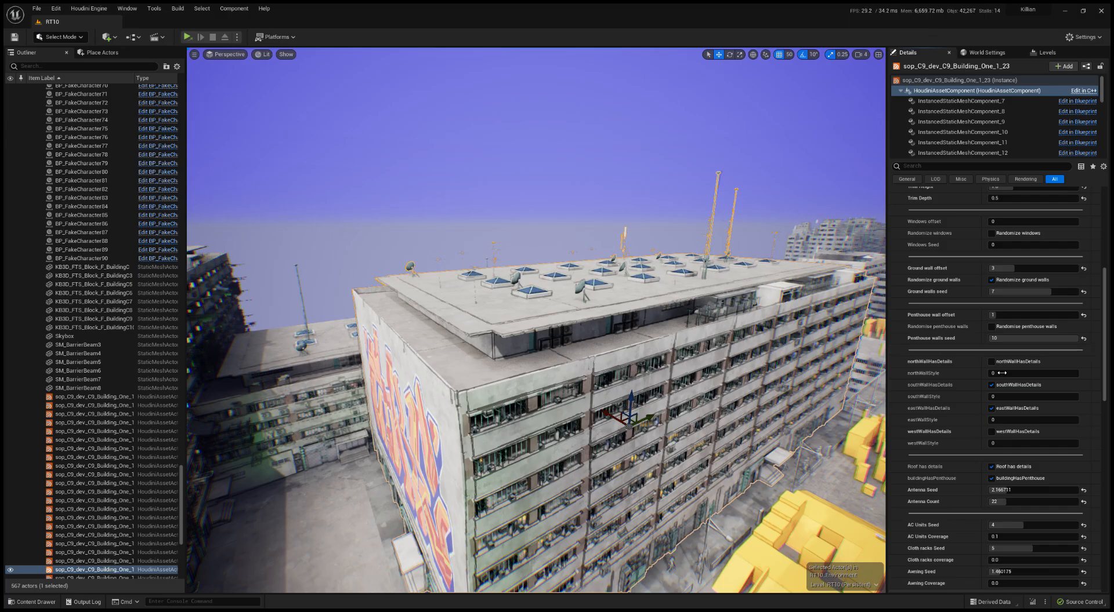
Turn off the building's roof details and penthouse and look over the bare roof and facade
scroll(982, 404, "down", 3)
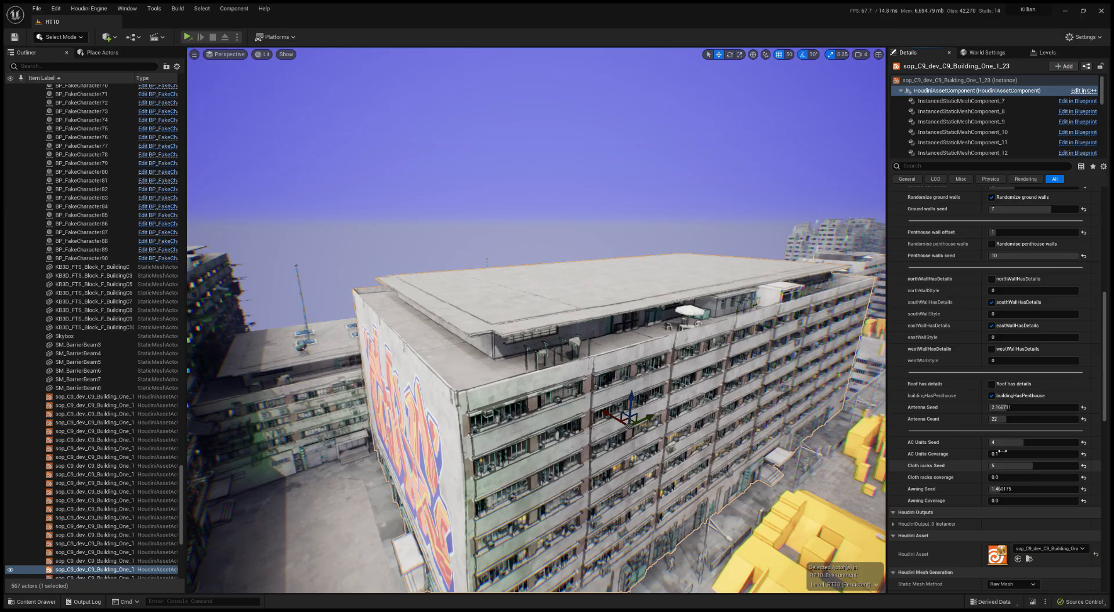
left_click(991, 396)
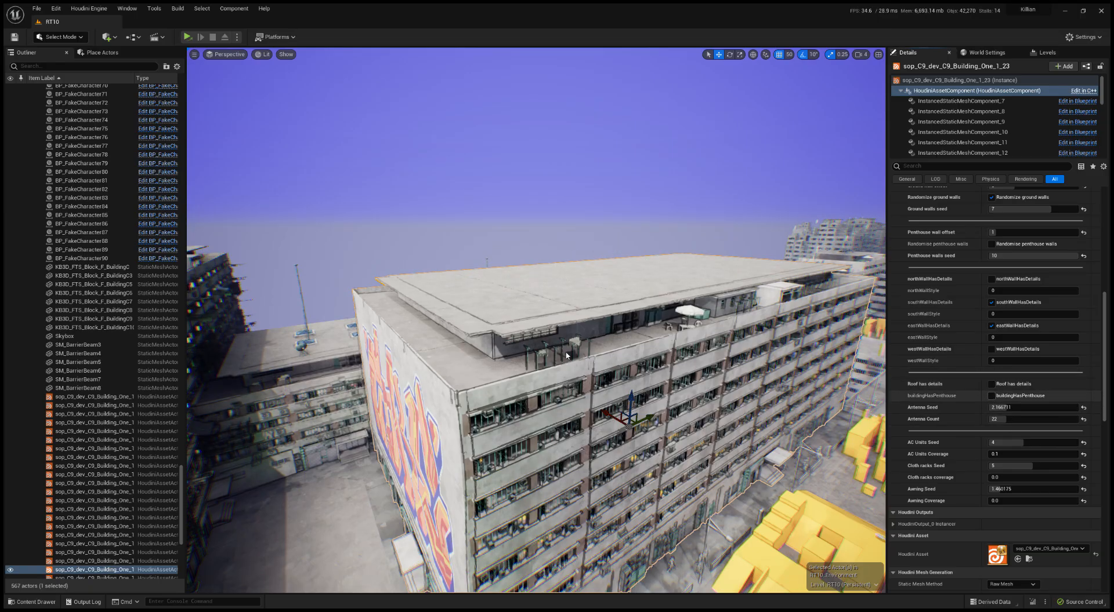
key("w")
right_click_drag(652, 408, 720, 476)
key("w")
key("e")
key("w")
key("s")
key("w")
key("s")
key("a")
key("w")
key("s")
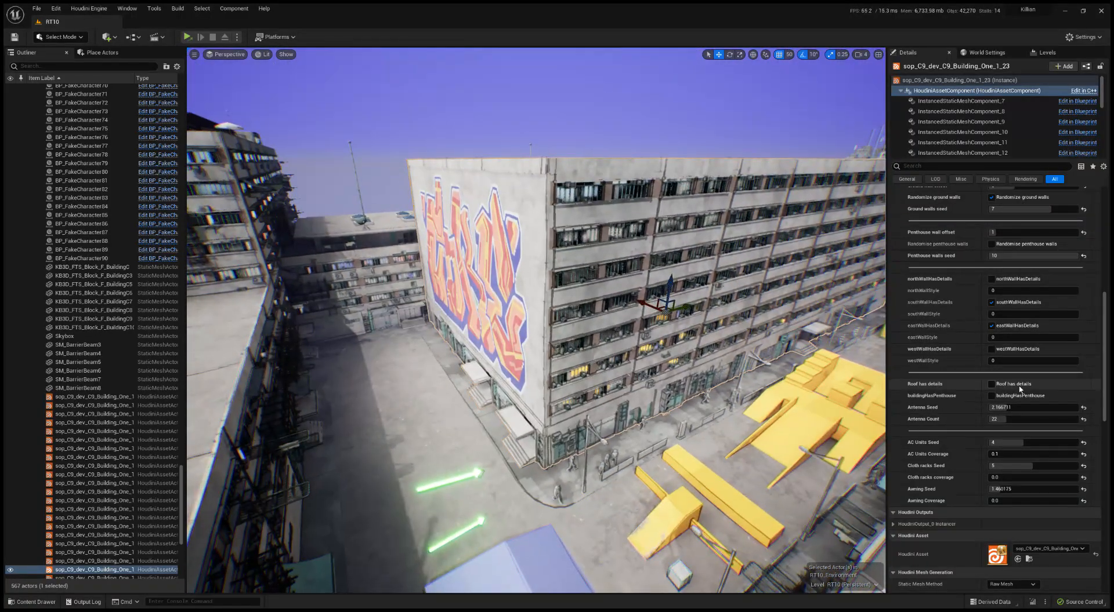
Turn the building's roof details and penthouse back on
left_click(991, 384)
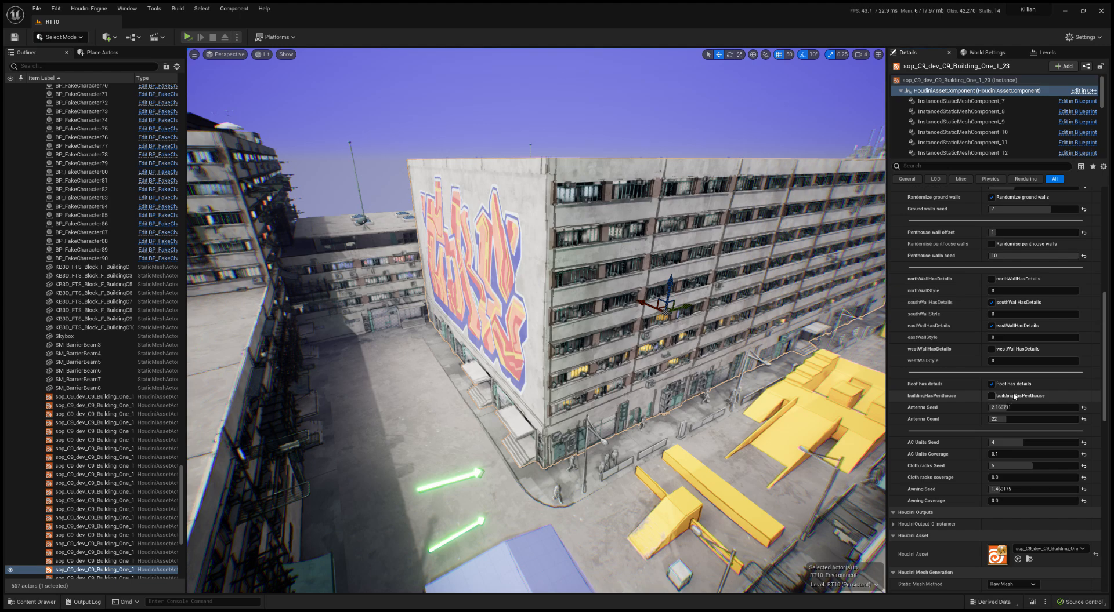
left_click(1007, 392)
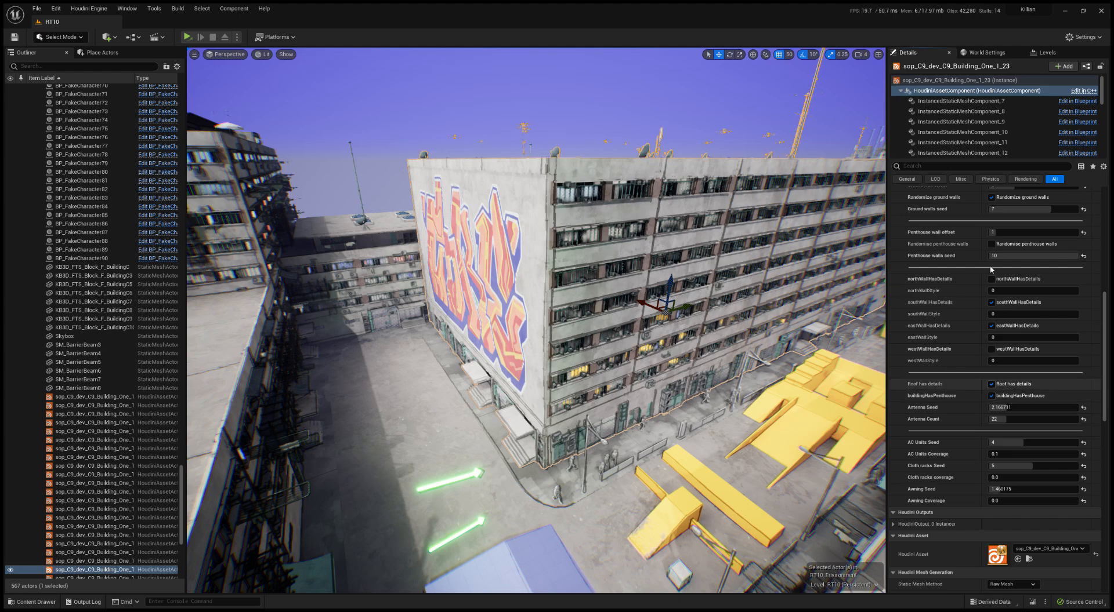
Try the wall detail options with west wall details switched on, and restore them with the west wall off
left_click(991, 302)
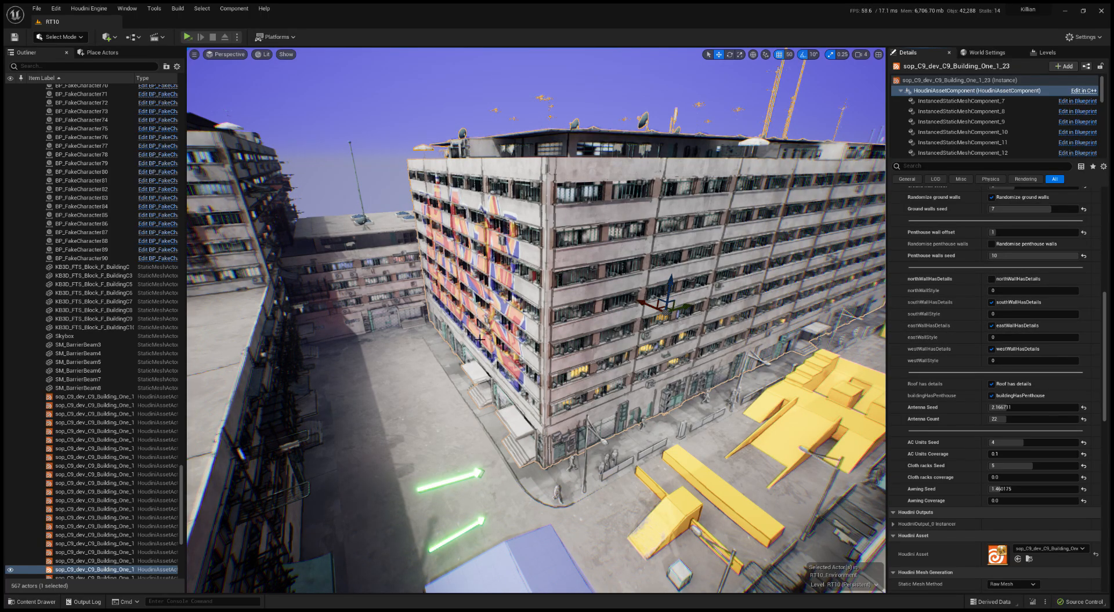
left_click(991, 327)
left_click(991, 349)
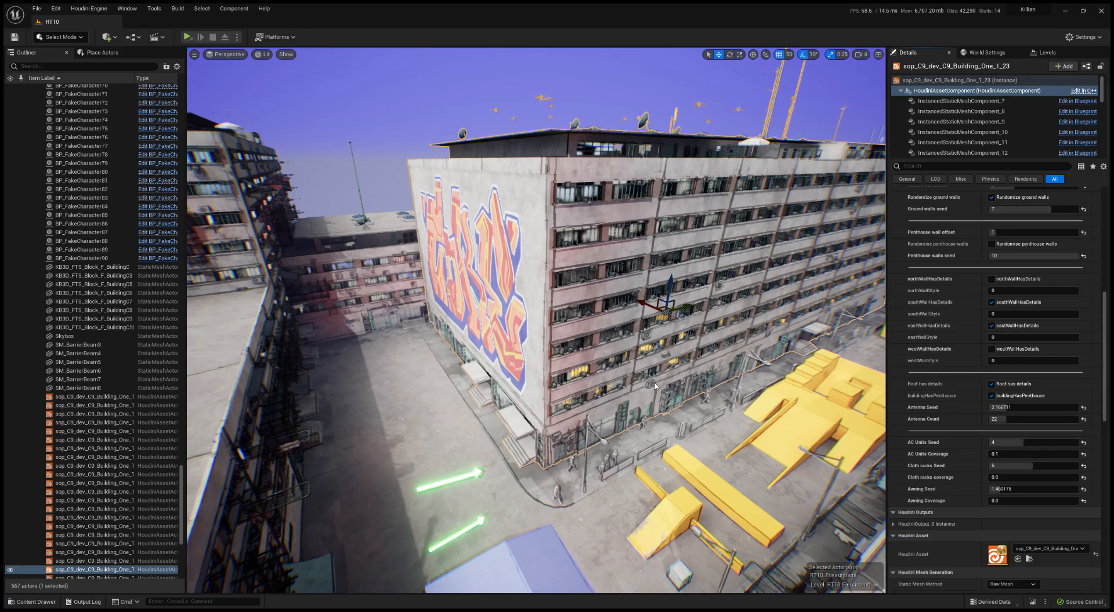
Reselect the building's Houdini asset component, facing the long facade, and set AC Units Coverage to 1.0 and AC Units Seed to 1
scroll(1032, 318, "down", 5)
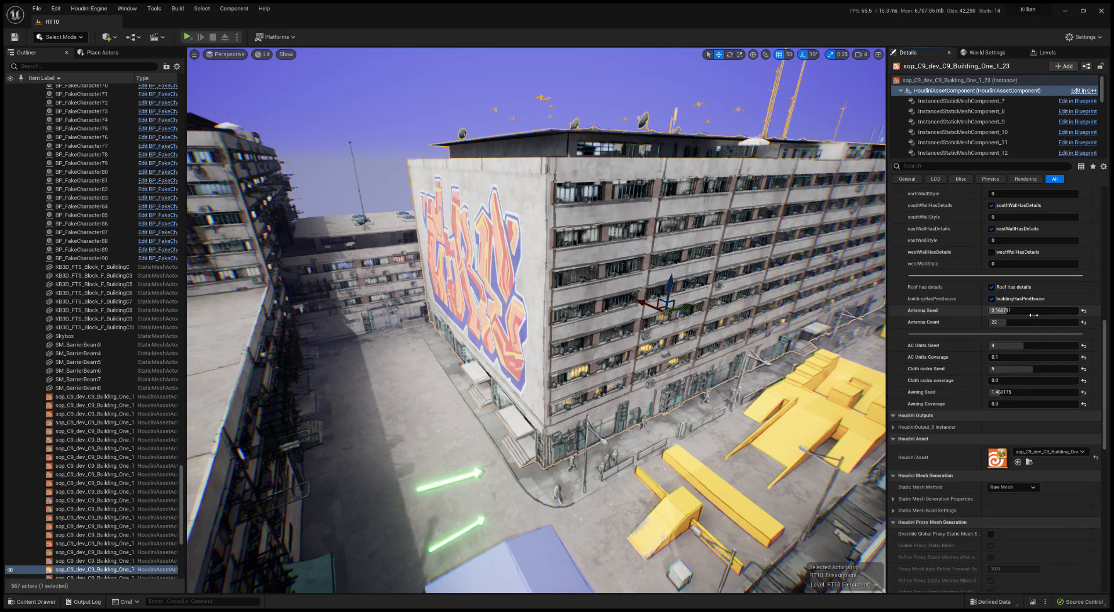
key("d")
right_click_drag(754, 342, 582, 134)
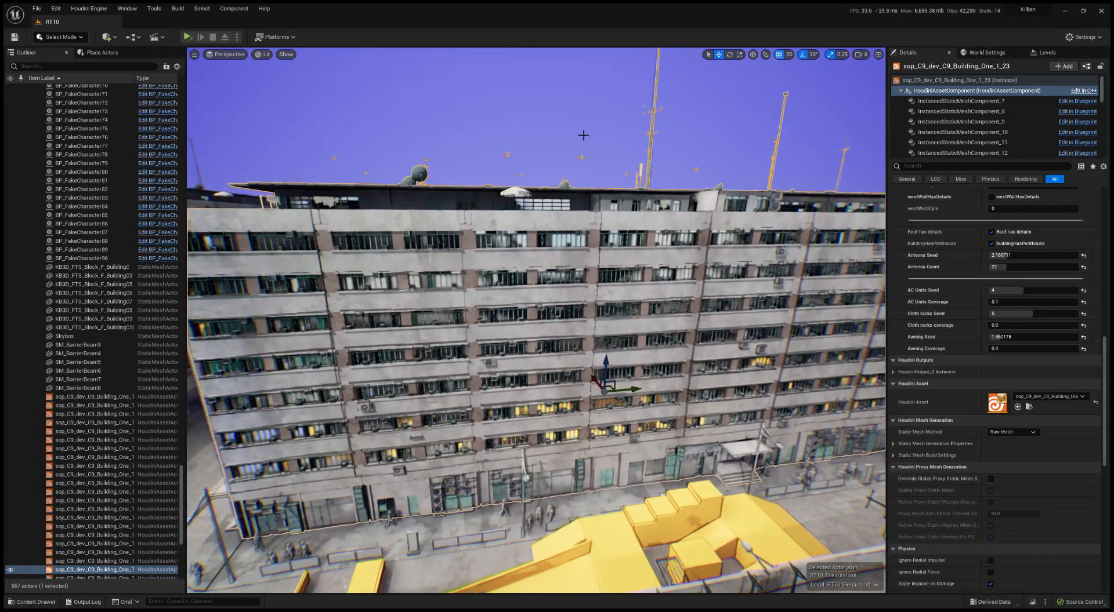
left_click(582, 134)
left_click(605, 372)
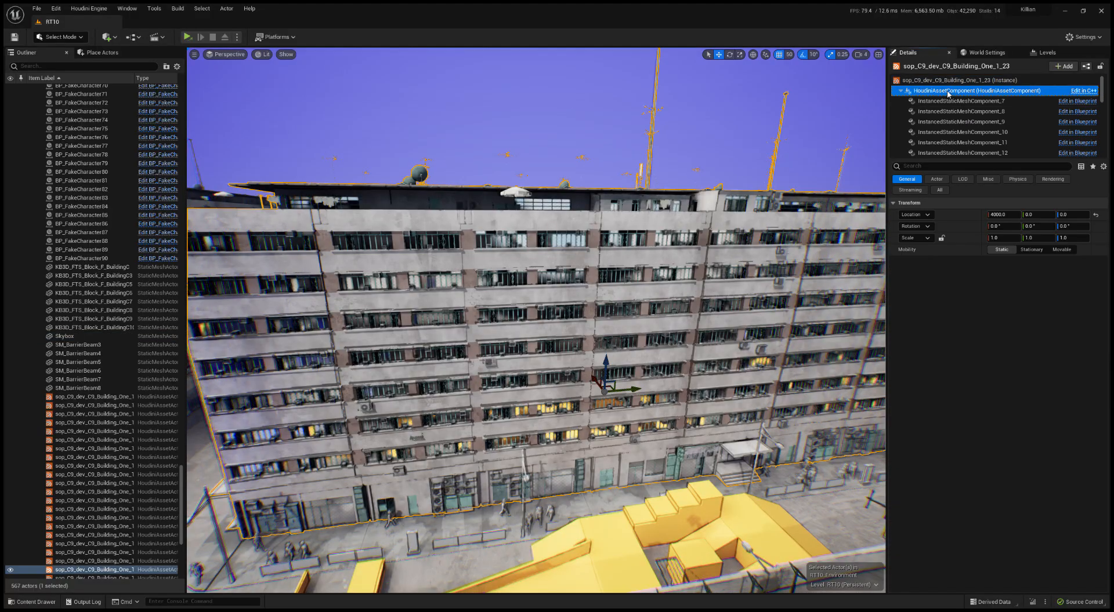
scroll(994, 429, "down", 5)
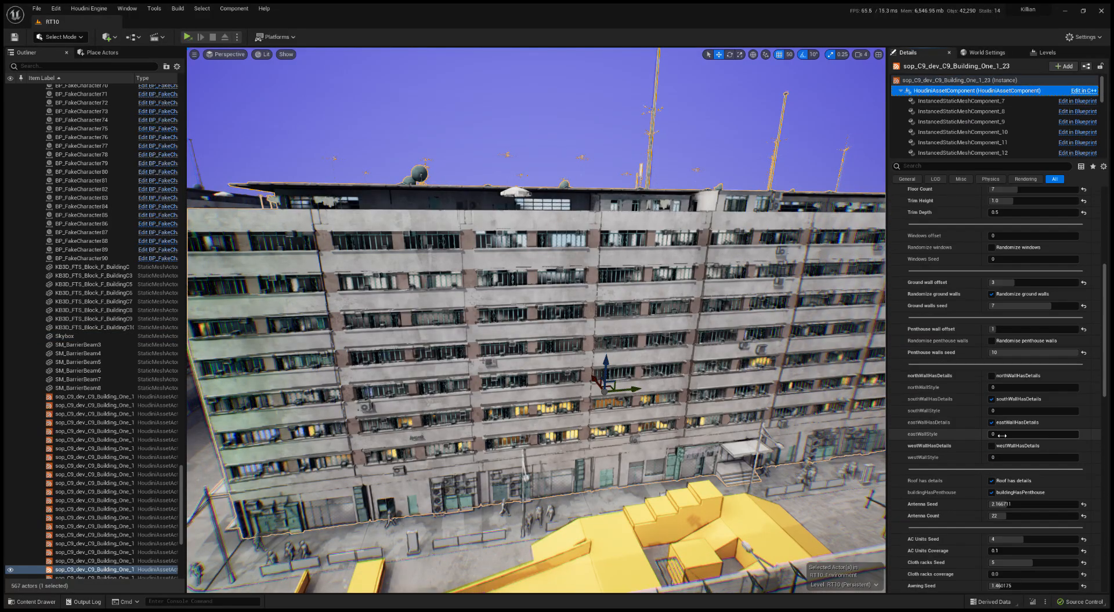
scroll(1009, 433, "down", 5)
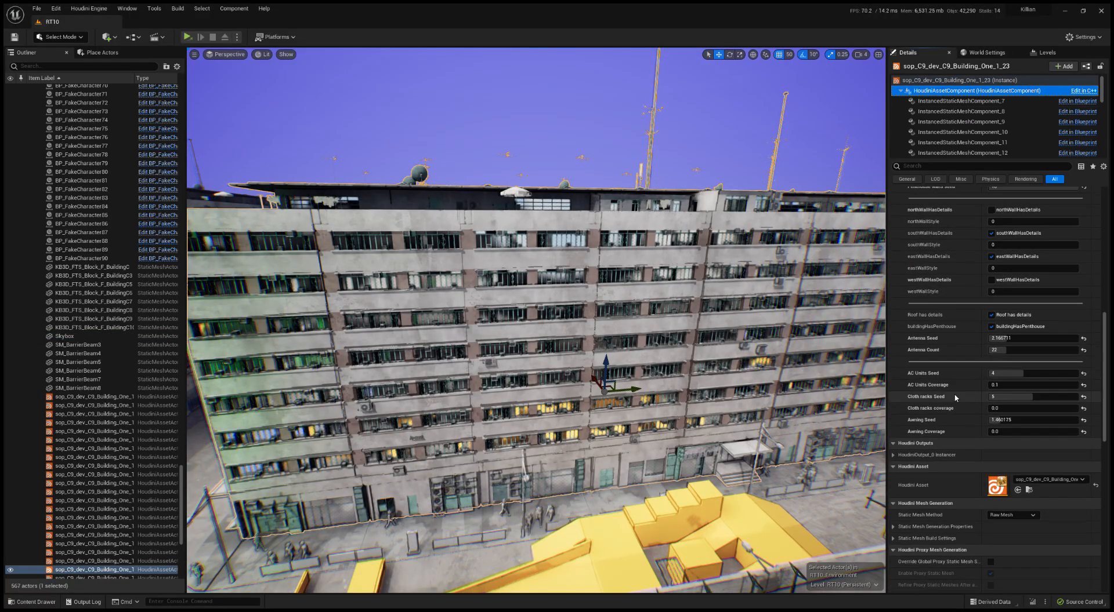
scroll(927, 377, "down", 1)
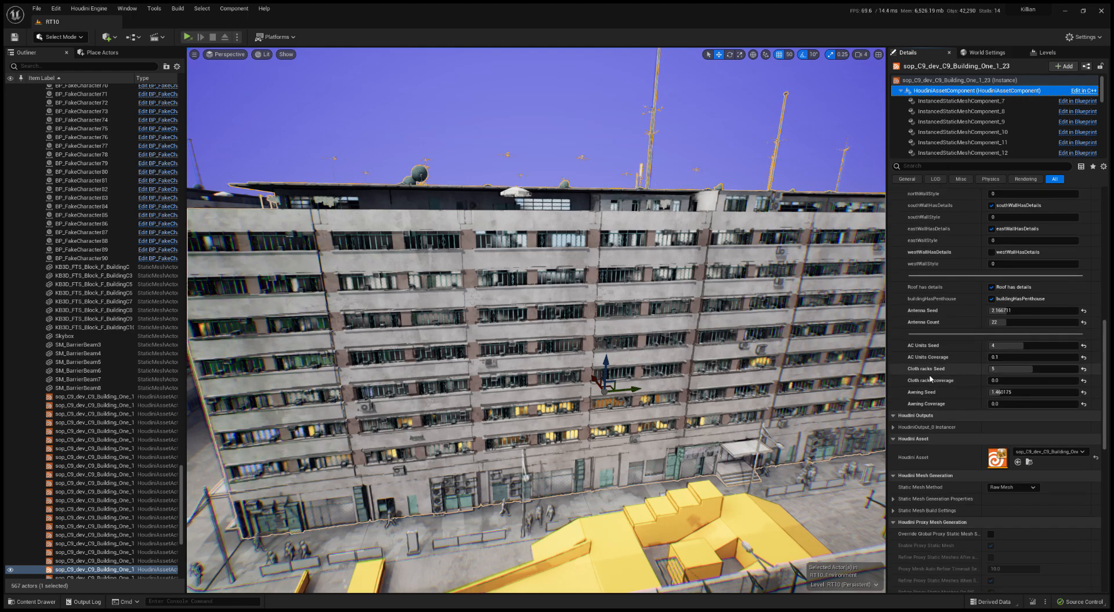
left_click(1017, 358)
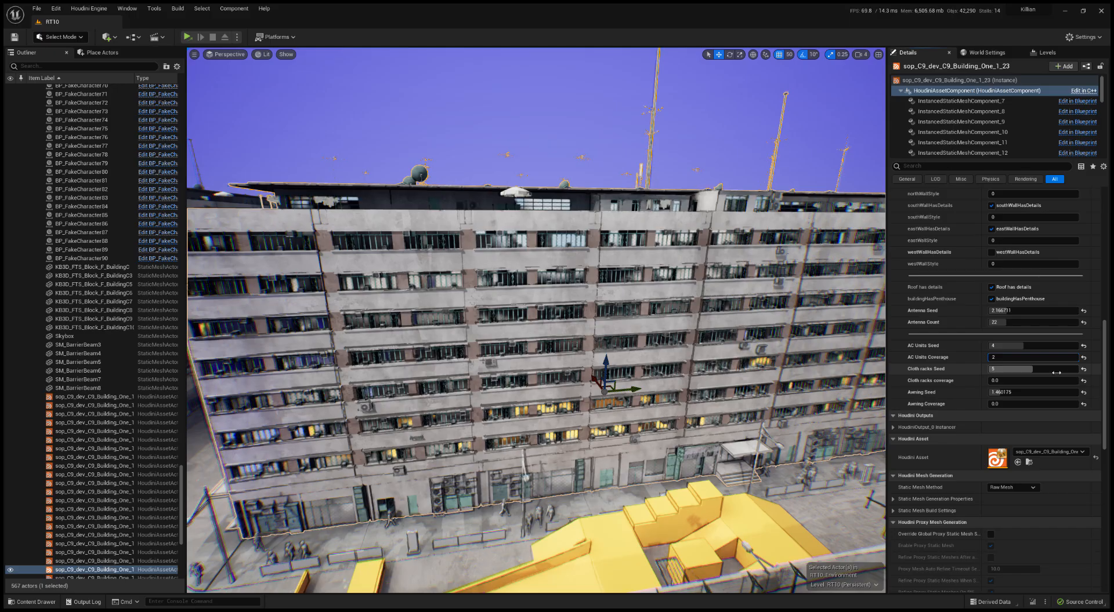
key("Return")
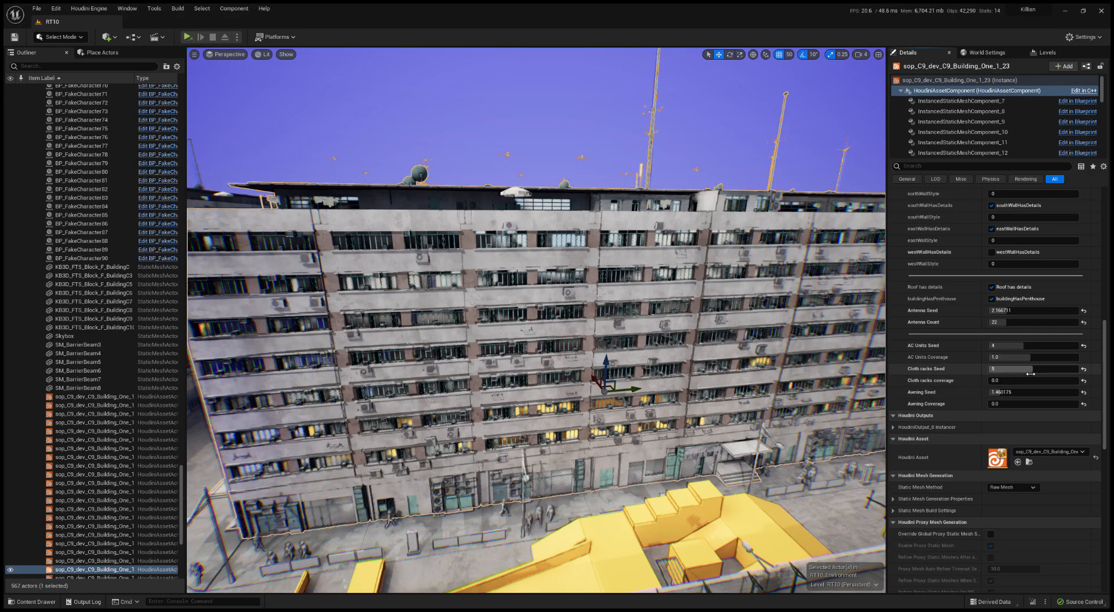
left_click(1027, 346)
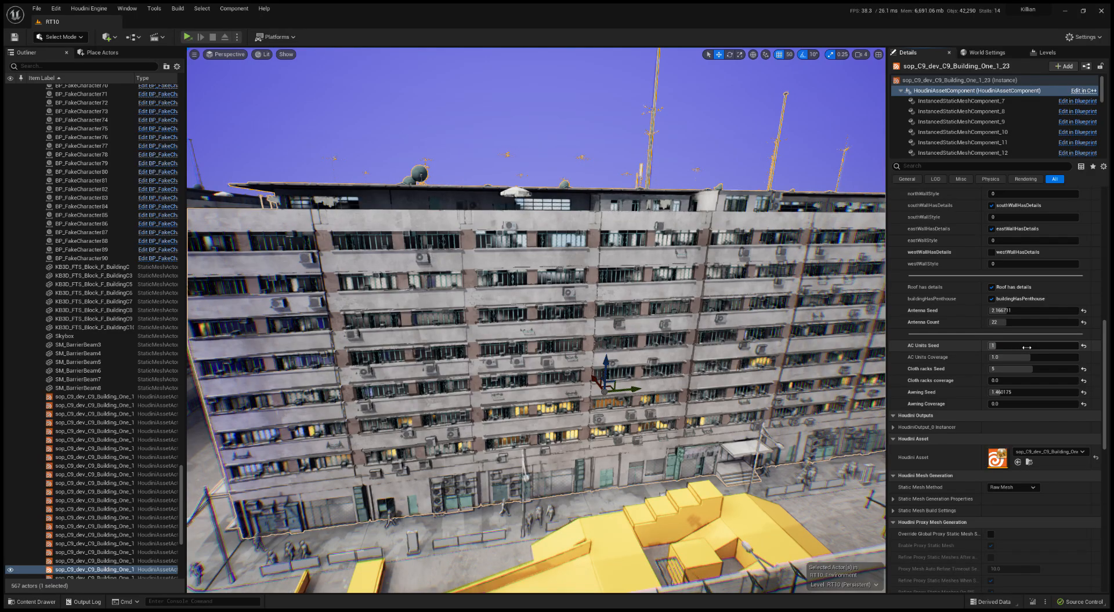
key("Return")
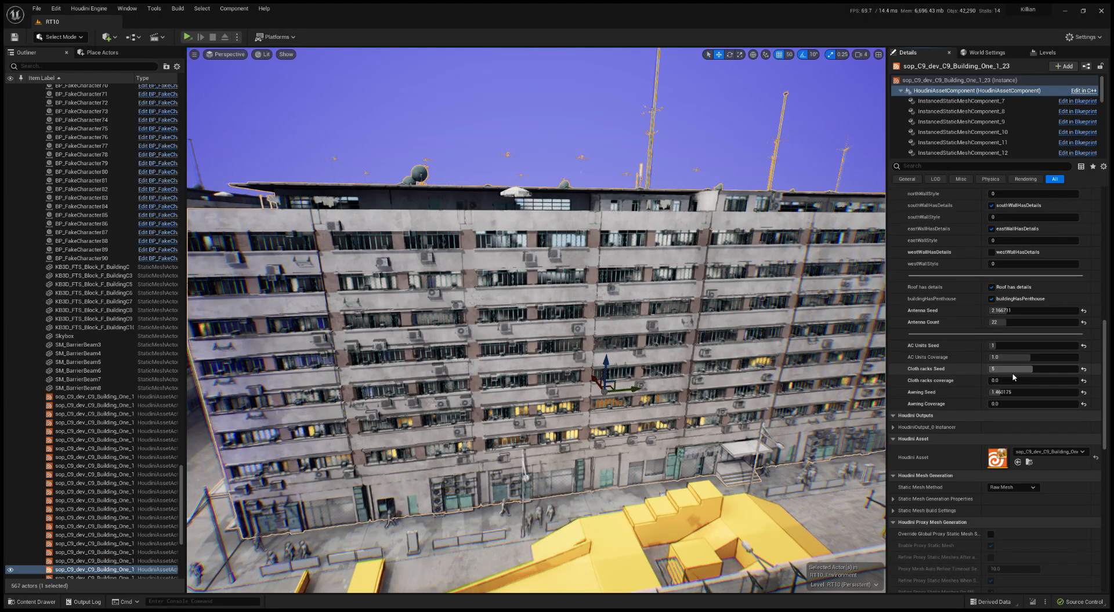
Set the Cloth racks coverage to about 4.55 and inspect the racks on the facade up close
left_click_drag(997, 381, 1031, 381)
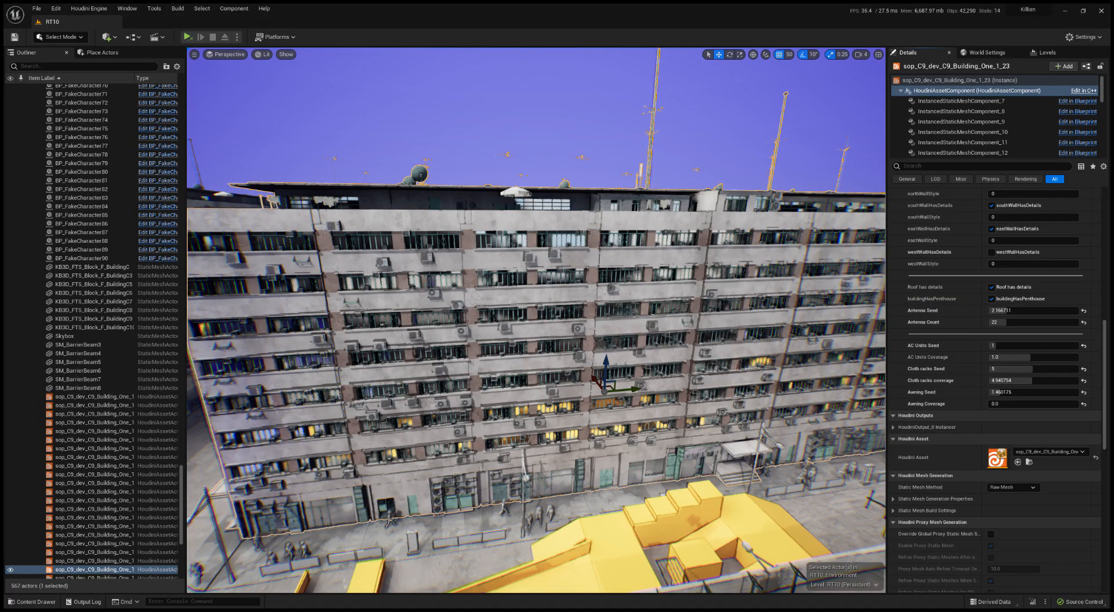
left_click(811, 412)
right_click_drag(639, 380, 714, 380)
key("w")
key("d")
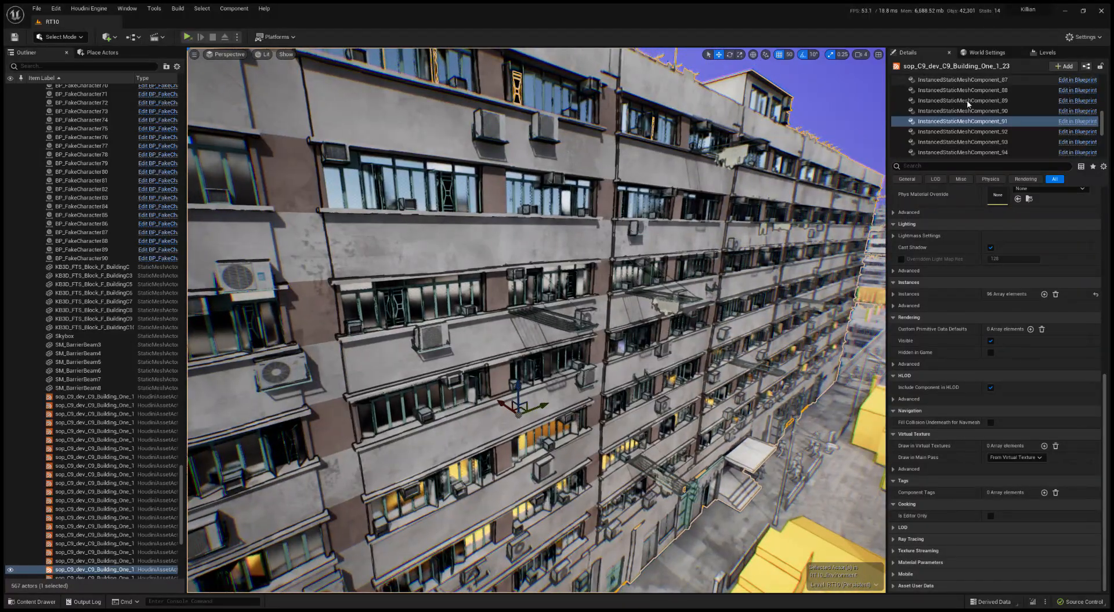
Reselect the Houdini asset component, set the Cloth racks Seed to 2 and raise the Awning Coverage
scroll(968, 105, "up", 20)
left_click(974, 91)
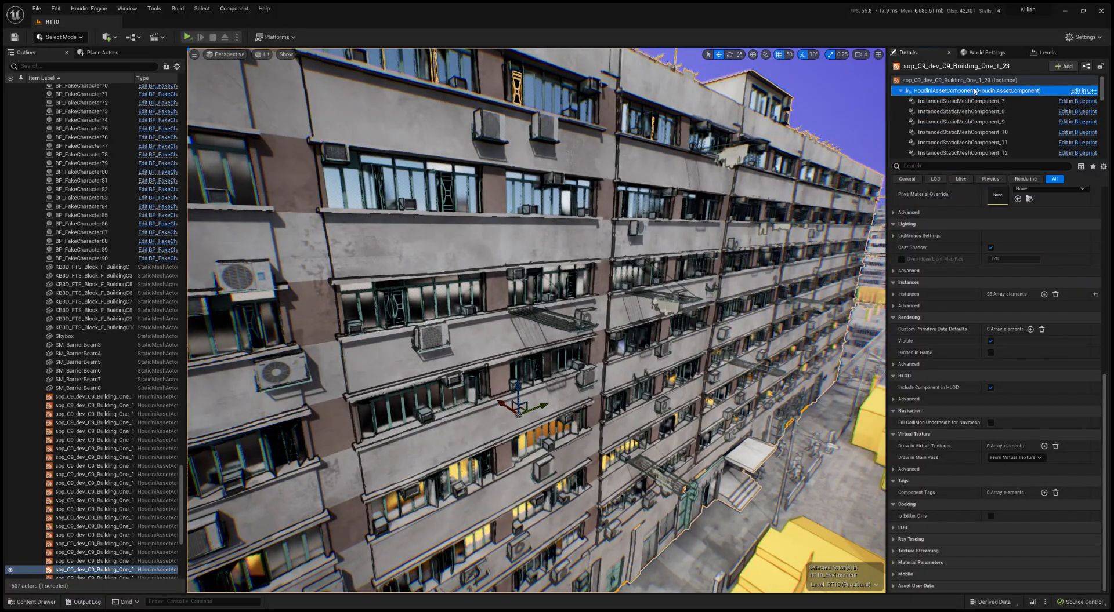
scroll(1002, 377, "down", 4)
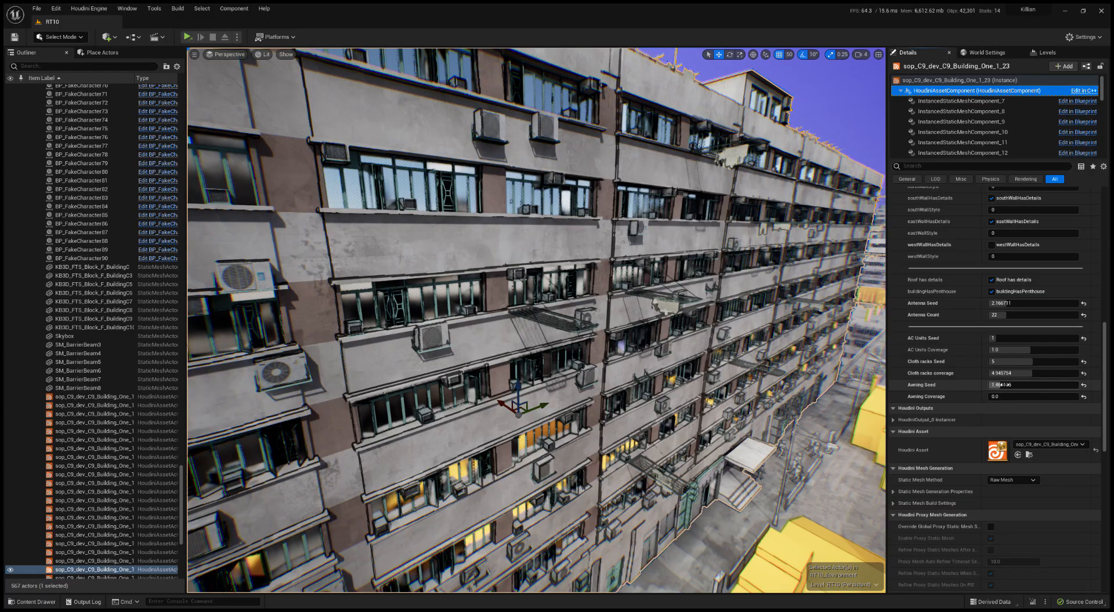
left_click_drag(1025, 363, 1006, 363)
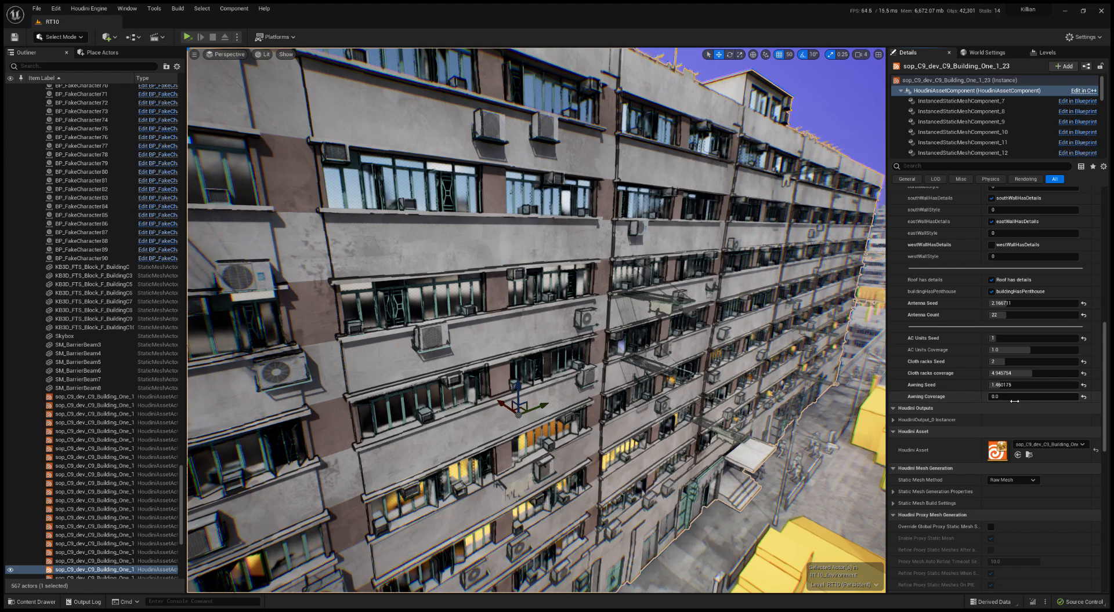
key("Return")
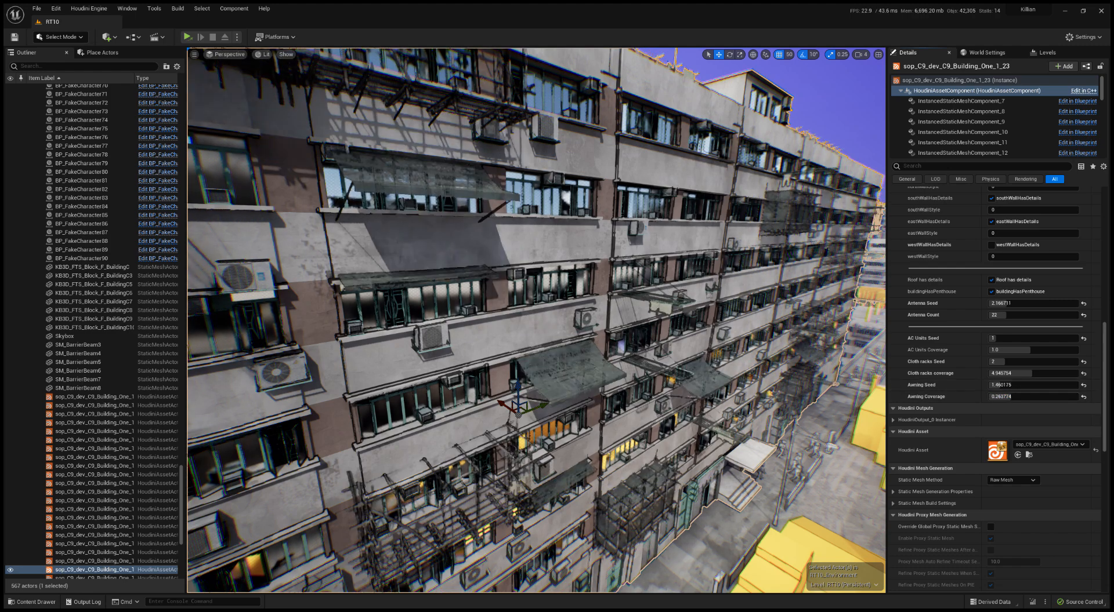
Set the Awning Seed to about 3.72 and inspect the awnings along the long facade and around the building corner
right_click_drag(763, 191, 633, 174)
key("s")
key("s")
right_click_drag(557, 348, 595, 346)
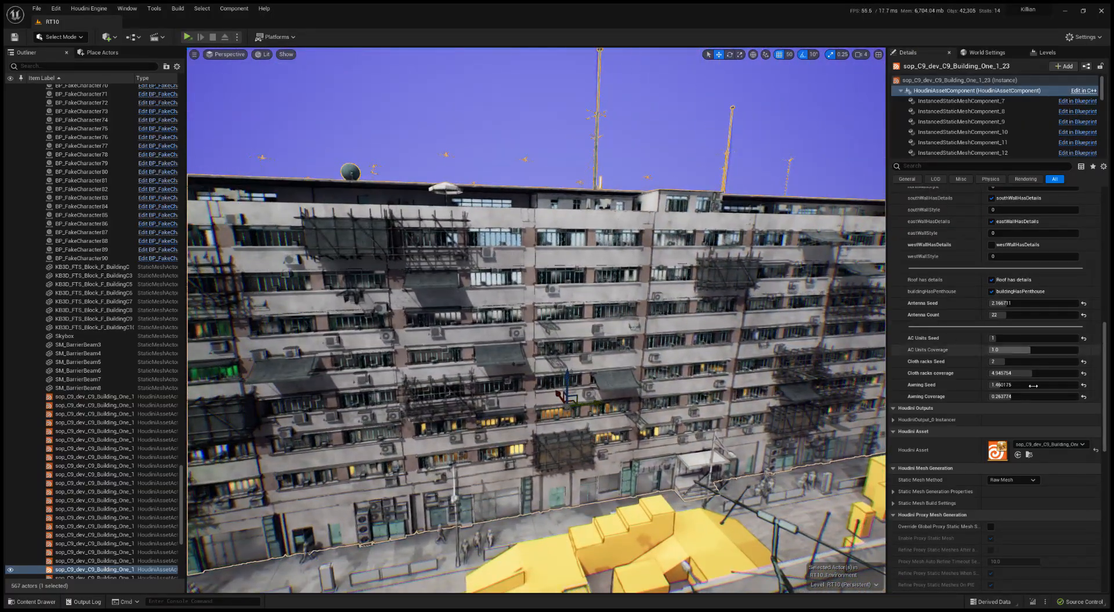
left_click_drag(1002, 385, 1021, 385)
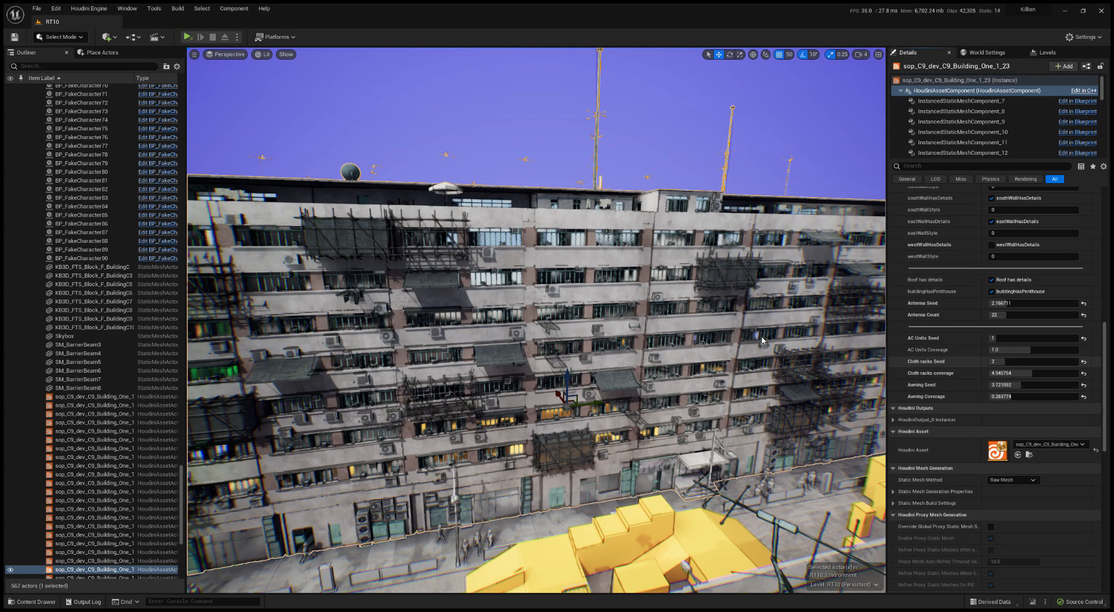
right_click_drag(764, 342, 679, 368)
key("s")
right_click_drag(461, 135, 490, 137)
key("w")
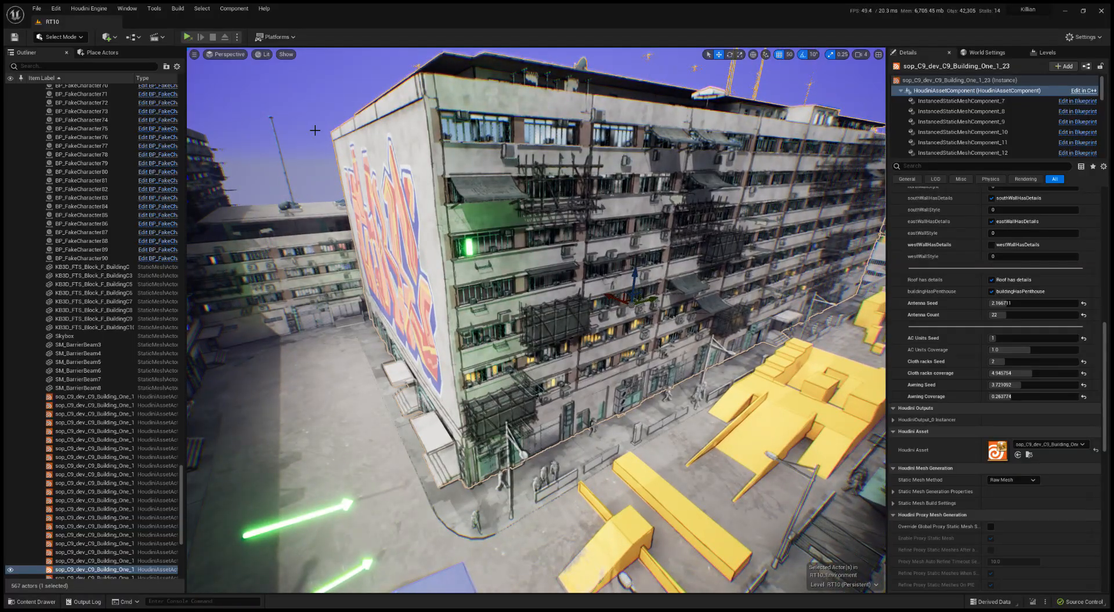
Select the skybox instead of the building and examine the building's graffiti end wall, roof and long facade from the corner
left_click(315, 131)
right_click_drag(315, 130, 314, 96)
key("s")
key("d")
key("w")
key("s")
key("a")
key("s")
right_click_drag(638, 324, 672, 353)
key("w")
key("a")
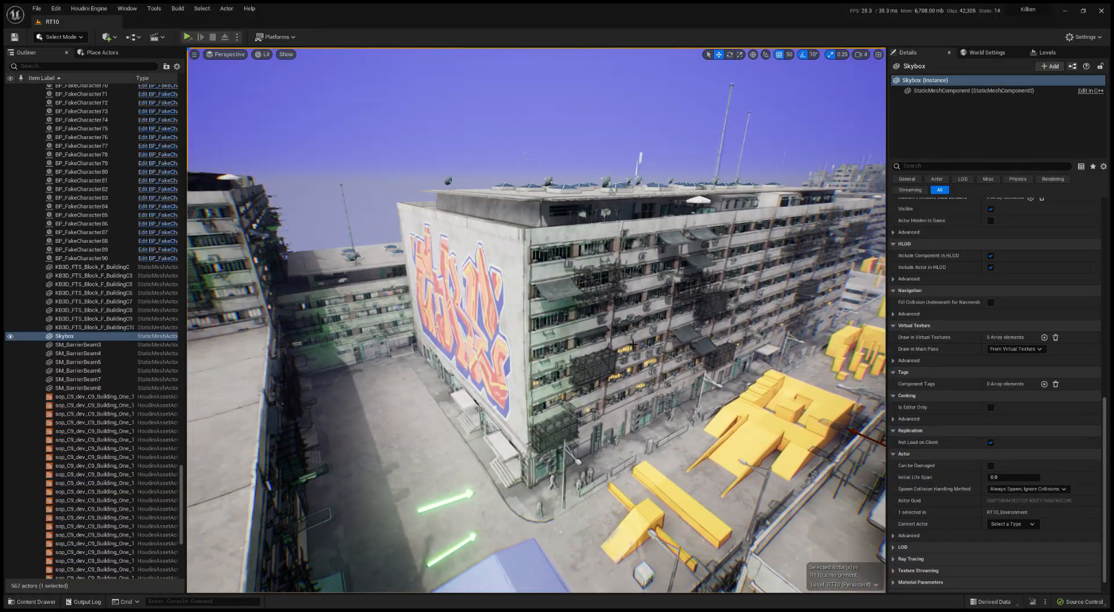
key("d")
mouse_move(688, 470)
right_mouse_down()
mouse_move(673, 453)
mouse_move(647, 451)
mouse_move(668, 447)
mouse_move(689, 475)
right_mouse_up()
key("a")
key("d")
key("w")
key("s")
key("a")
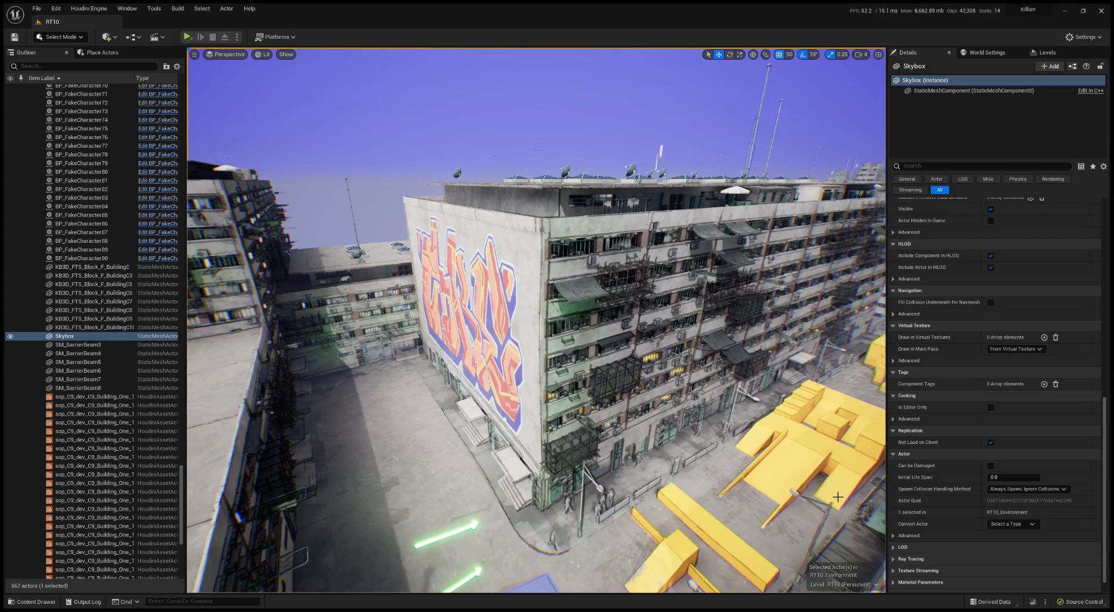
Examine the facades facing each other along the street with the yellow blocks, from street height and from above
key("w")
right_click_drag(691, 418, 561, 364)
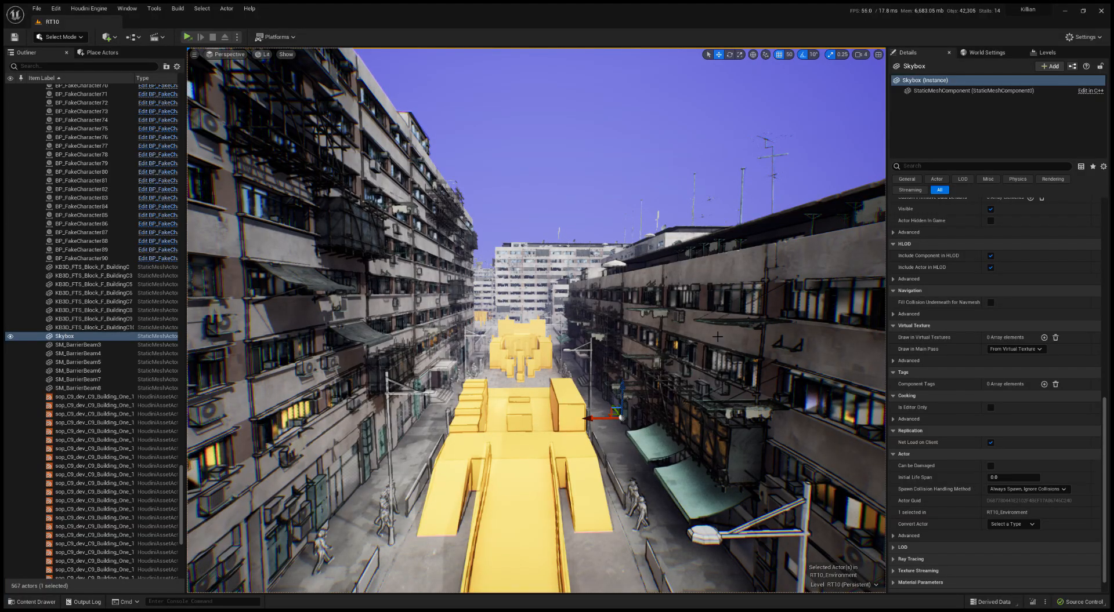
key("s")
right_click_drag(438, 304, 593, 424)
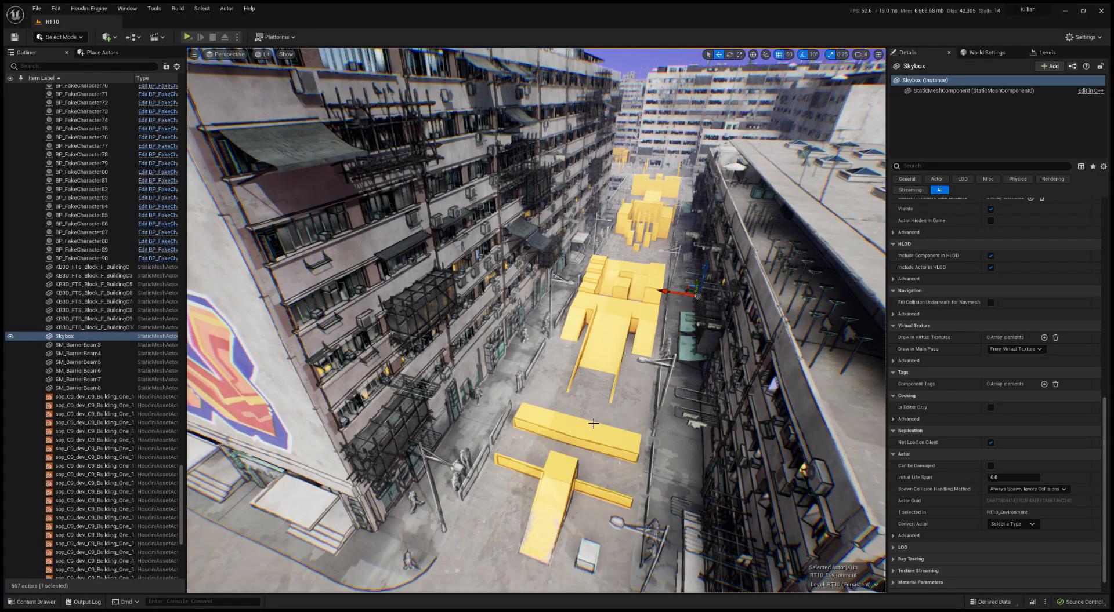
key("e")
right_click_drag(600, 418, 599, 248)
key("w")
key("s")
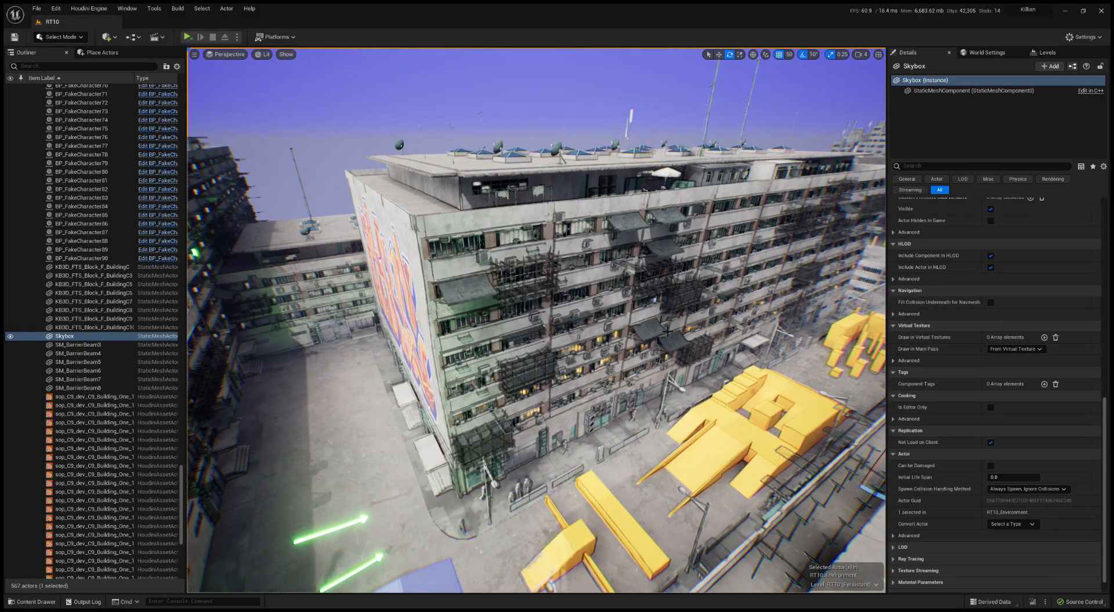
Examine the building from above its graffiti corner, including the rooftop details, the awnings and the neighbouring block
right_click_drag(685, 301, 603, 281)
key("a")
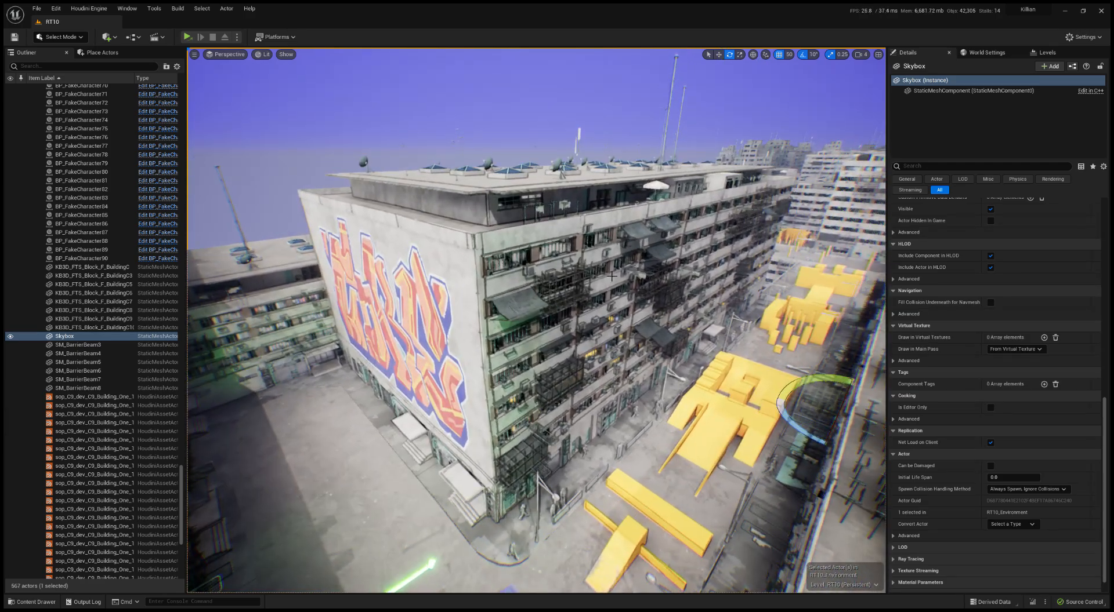
right_click_drag(689, 403, 710, 406)
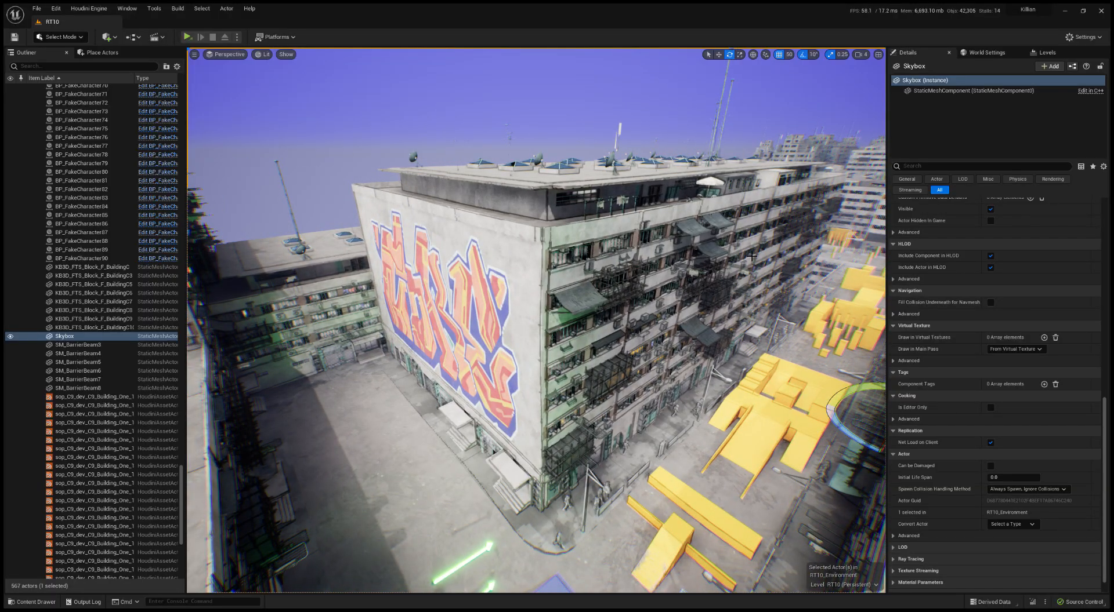
right_click_drag(461, 416, 522, 380)
key("w")
key("s")
key("w")
key("s")
key("w")
key("s")
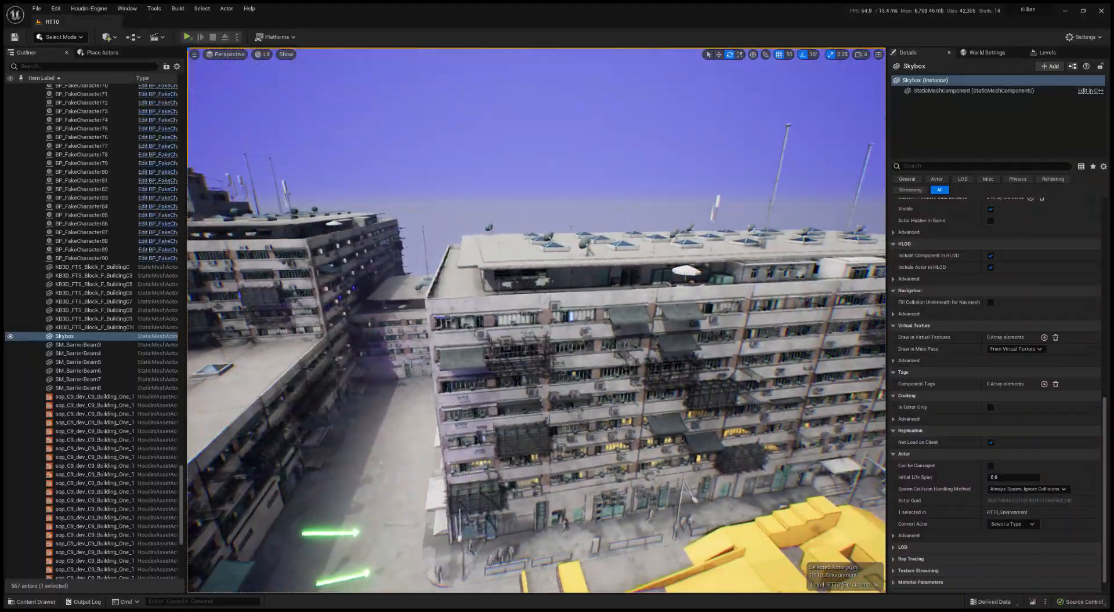